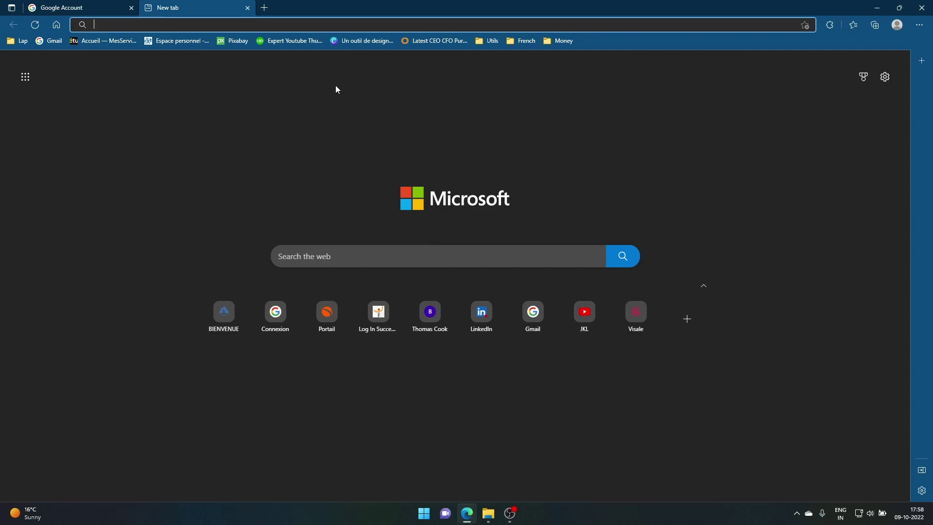
- Start typing 'ninite' into the new tab's address bar
type("n")
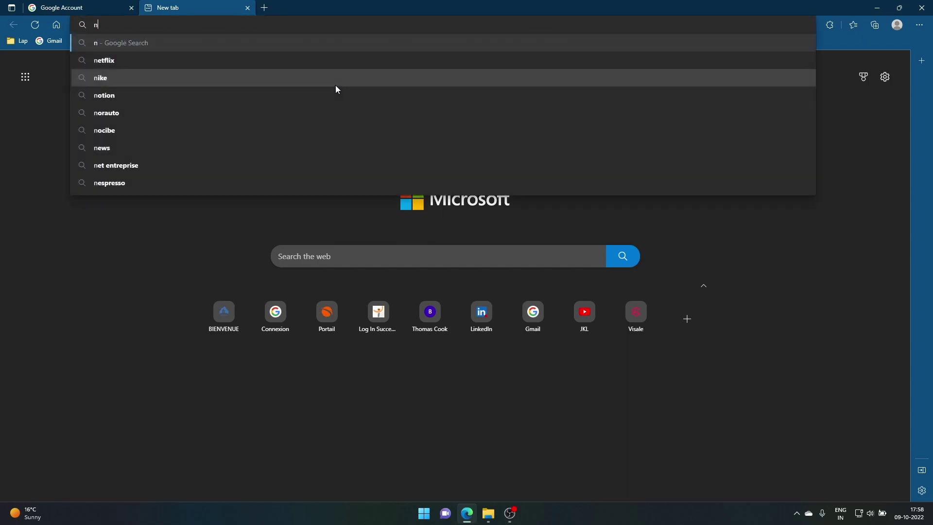
type("in")
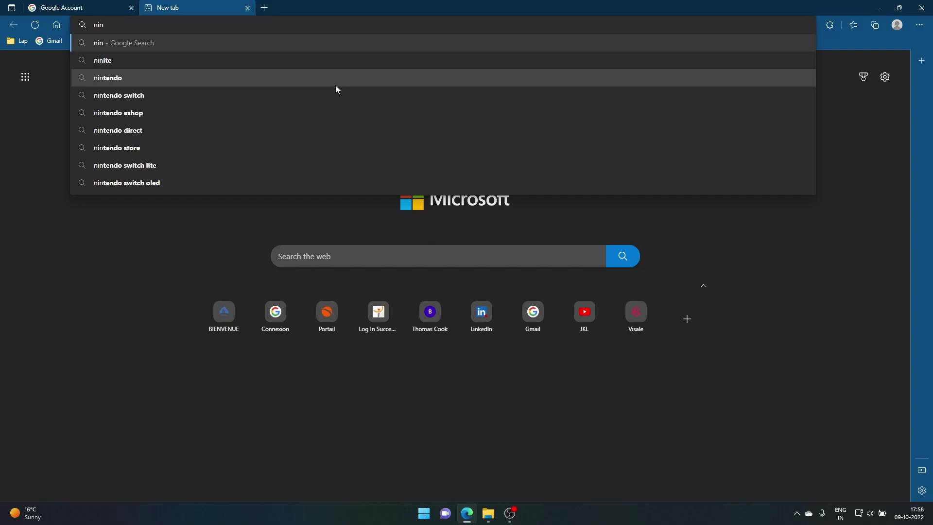
type("te")
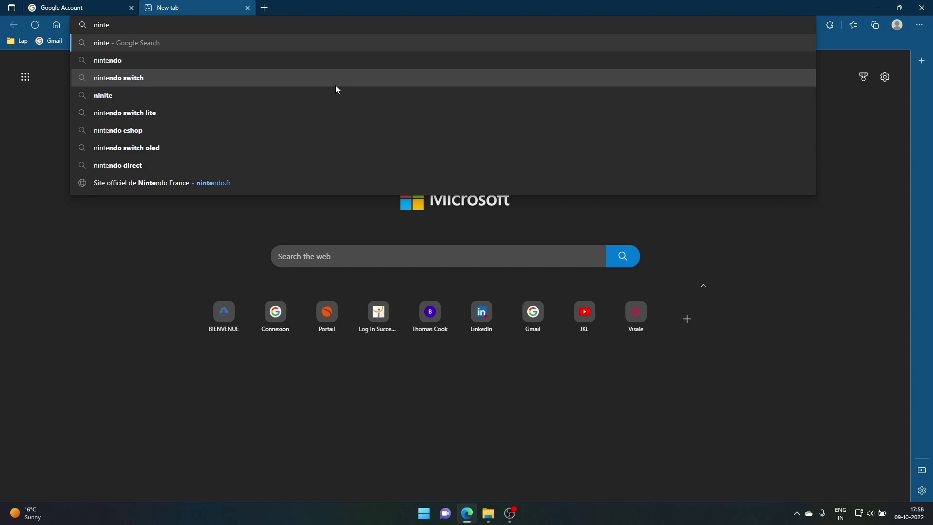
type("i")
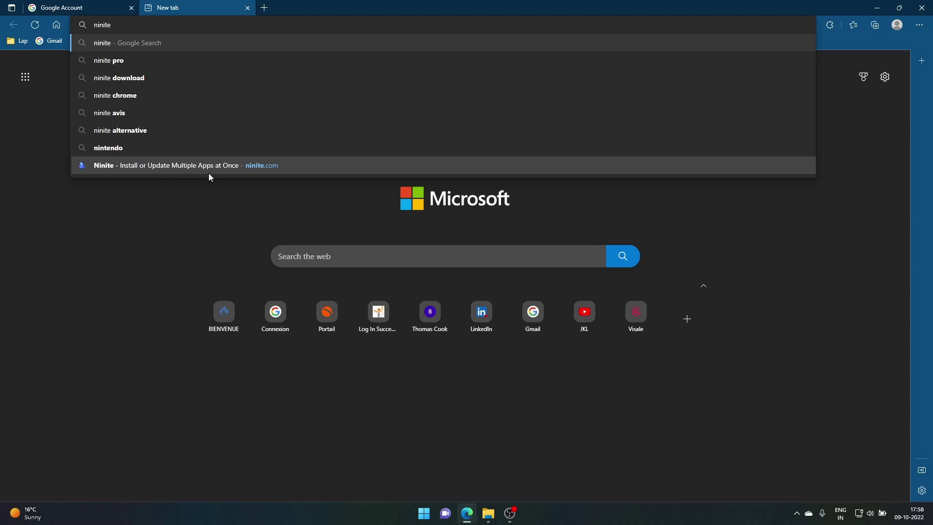
- Open ninite.com and tick Chrome, Edge, WinRAR, VLC and Spotify, leaving Discord unticked
left_click(273, 170)
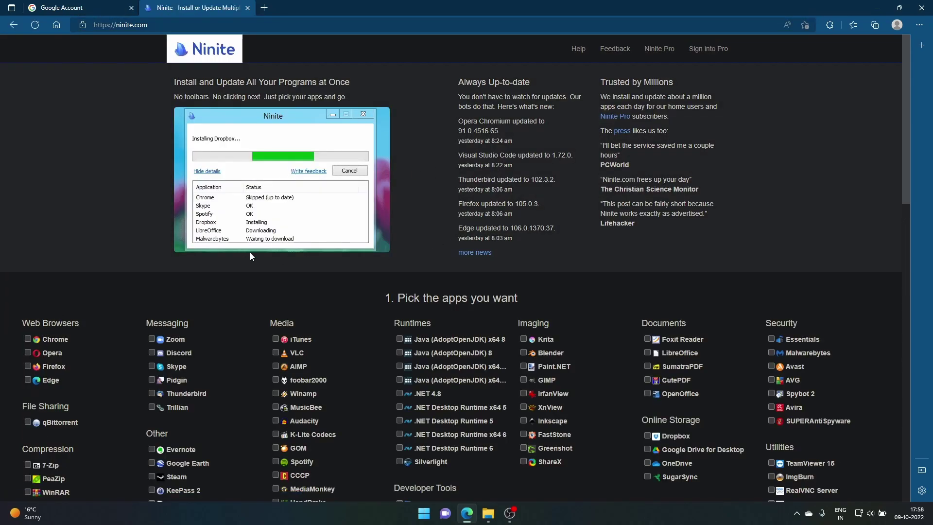
scroll(366, 250, "down", 4)
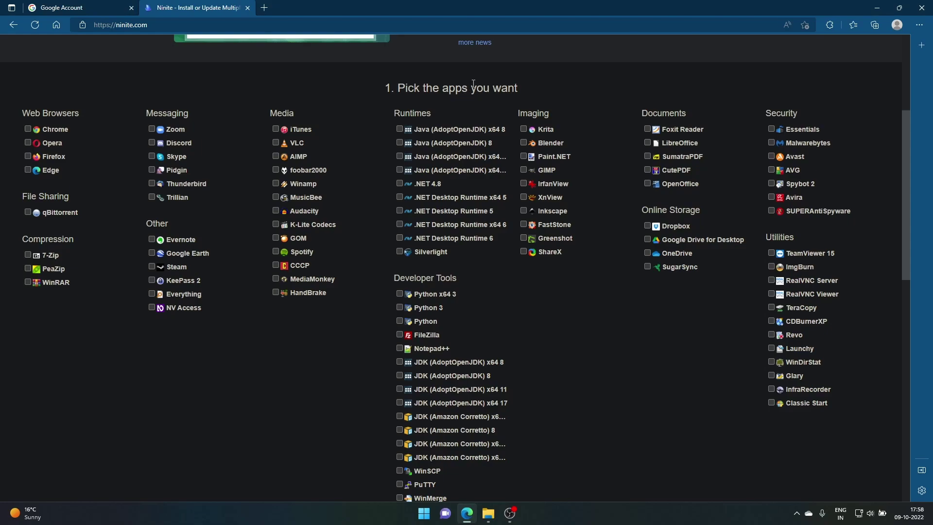
left_click(27, 129)
left_click(25, 167)
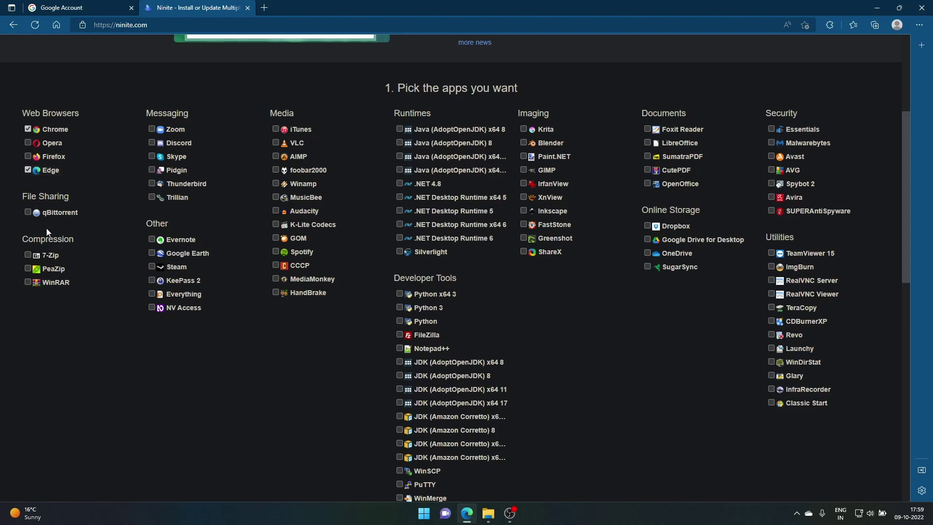
left_click(26, 281)
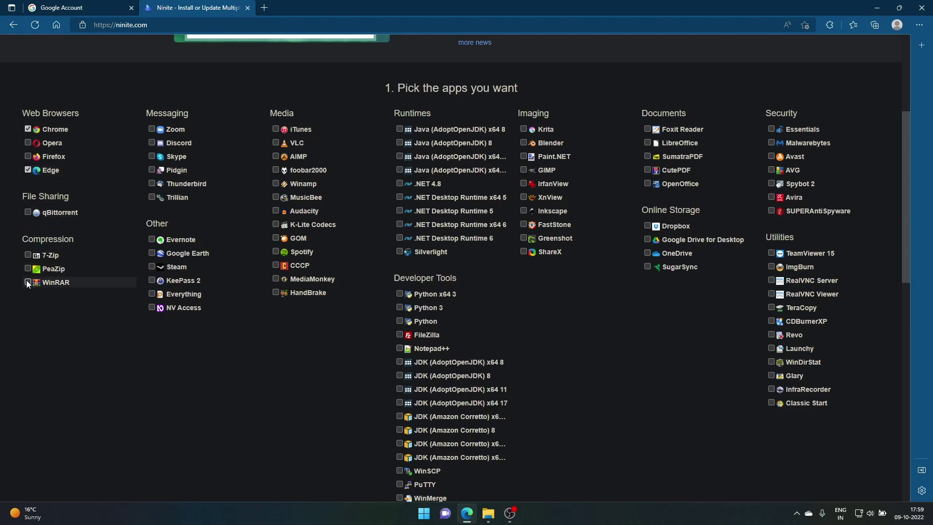
left_click(151, 146)
left_click(151, 142)
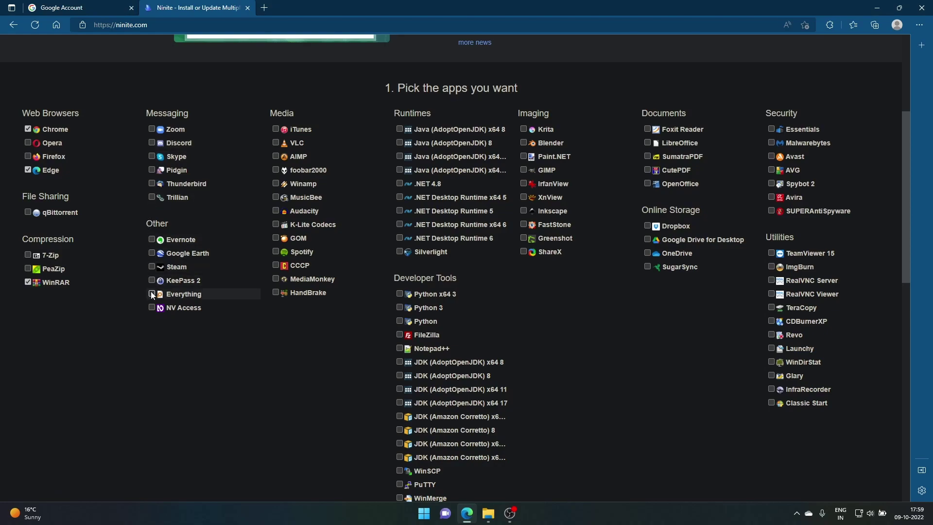
left_click(275, 142)
left_click(275, 252)
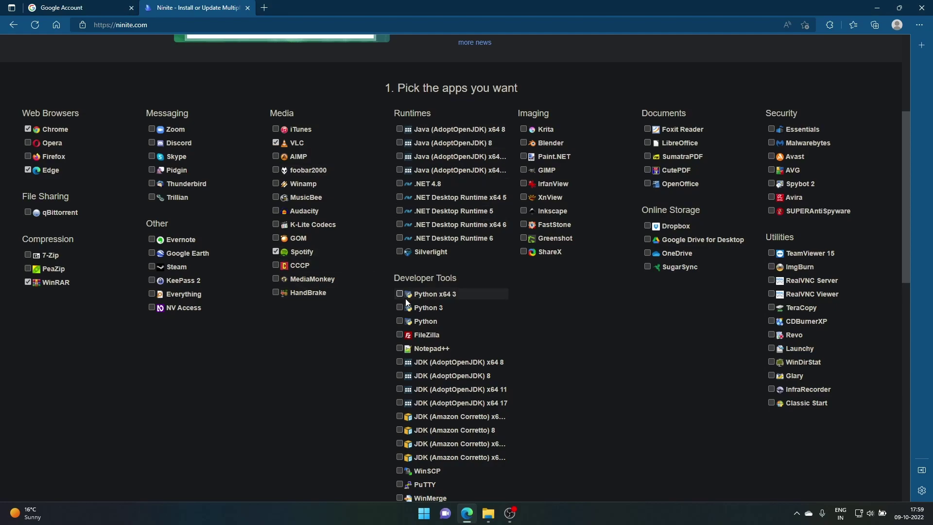
- Also tick Blender, Google Drive for Desktop, Avast and TeamViewer 15
scroll(398, 316, "down", 2)
scroll(395, 304, "down", 5)
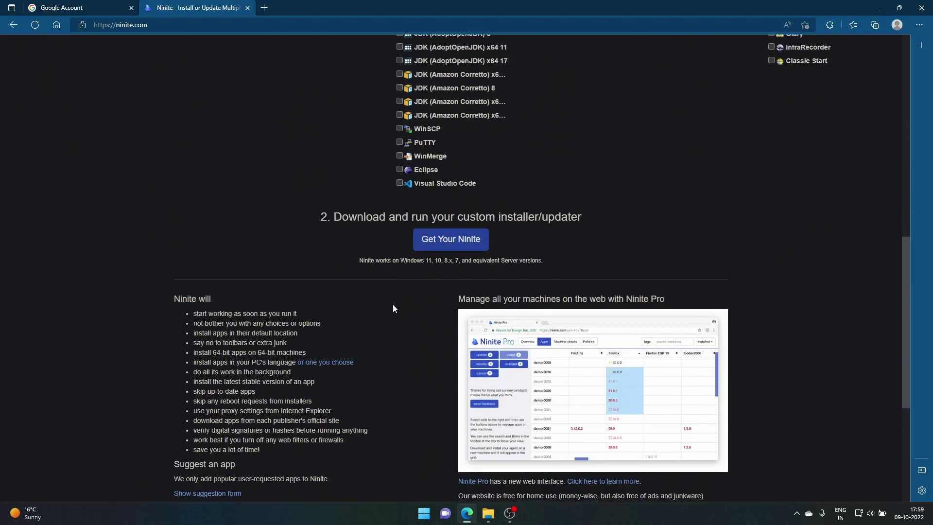
scroll(391, 308, "up", 5)
scroll(577, 265, "up", 2)
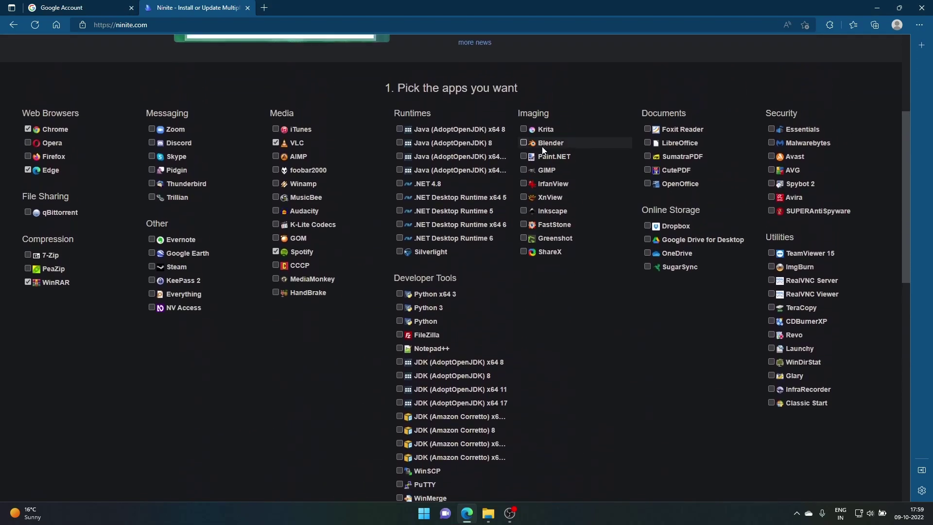
left_click(524, 142)
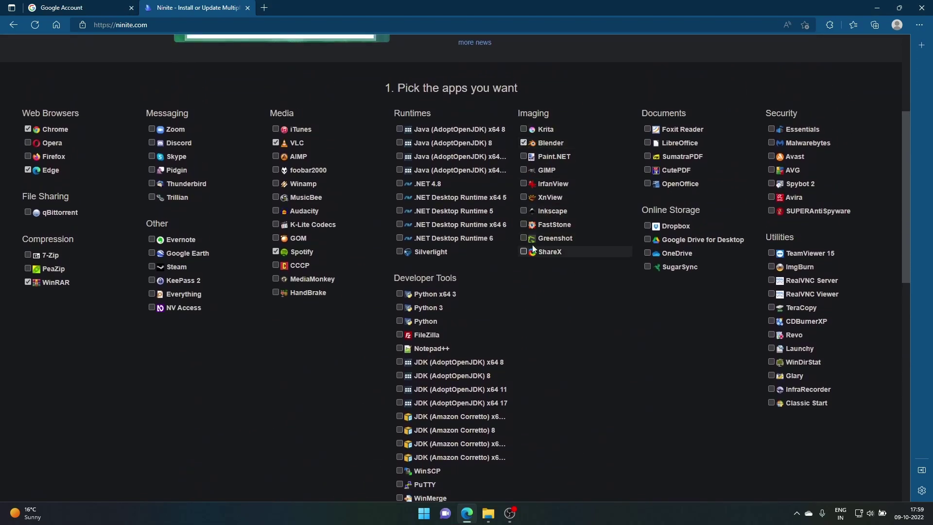
left_click(646, 240)
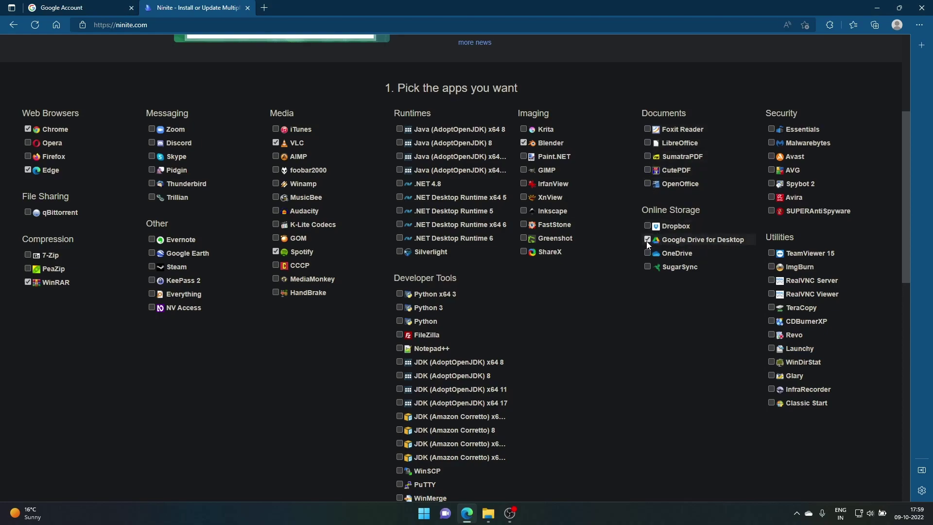
left_click(770, 157)
left_click(772, 253)
scroll(469, 292, "down", 6)
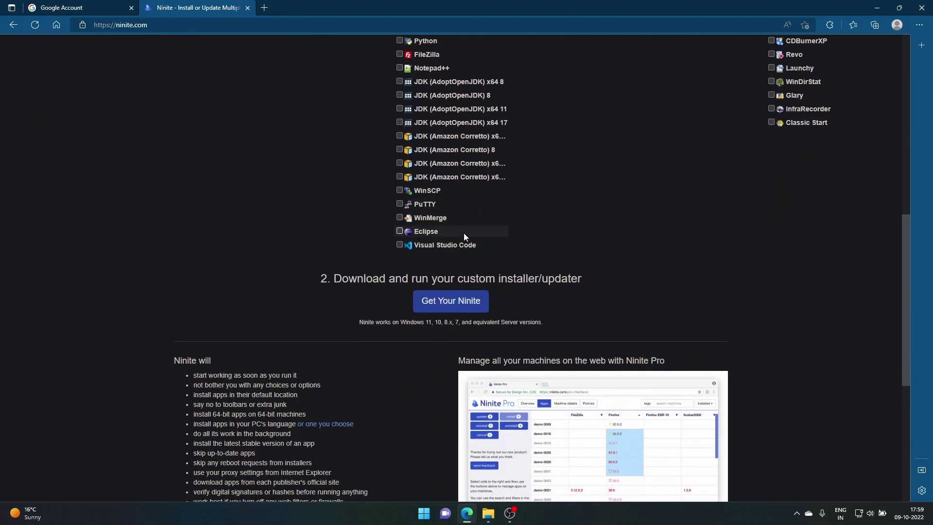
scroll(505, 291, "down", 6)
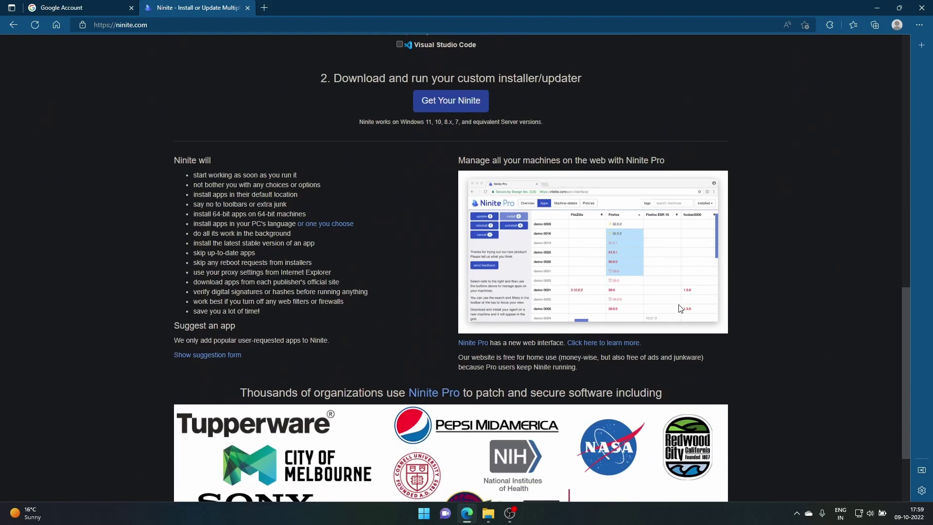
scroll(360, 238, "up", 6)
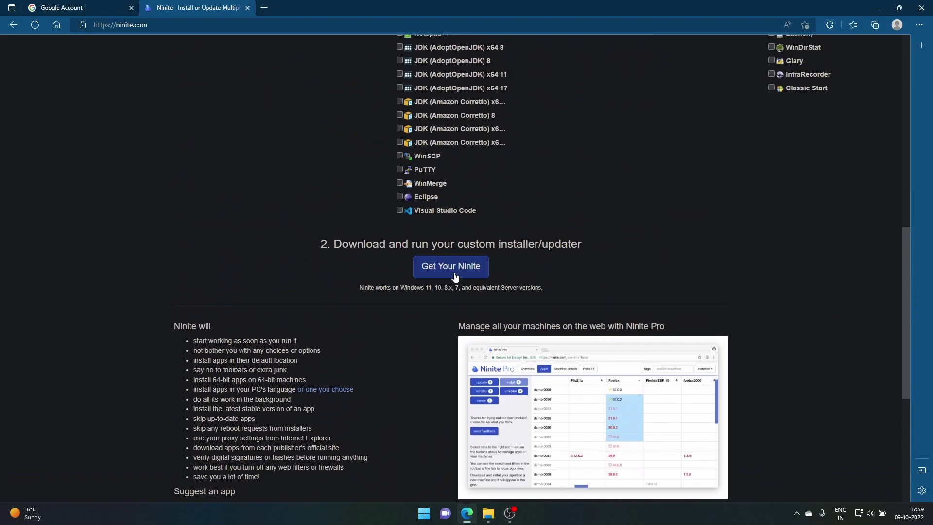
- Download and run the custom Ninite installer, then cancel its installation
left_click(452, 267)
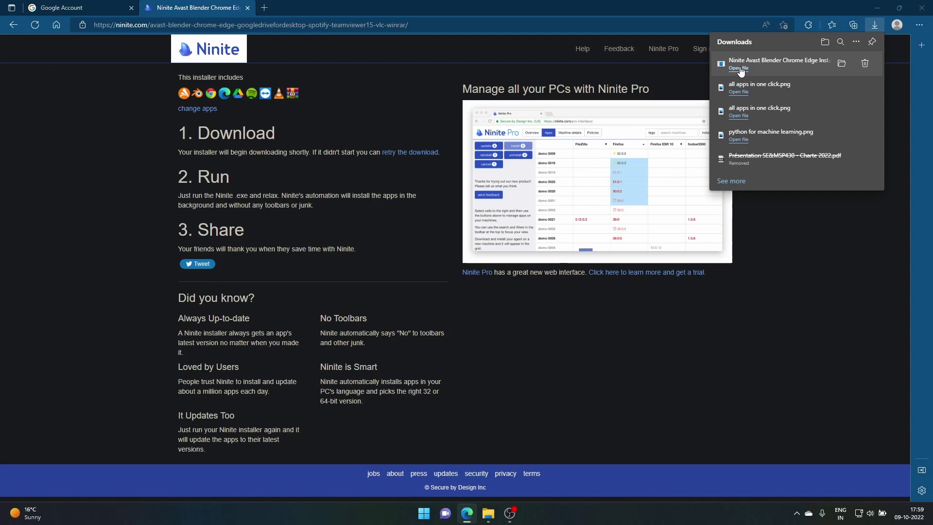
left_click(739, 68)
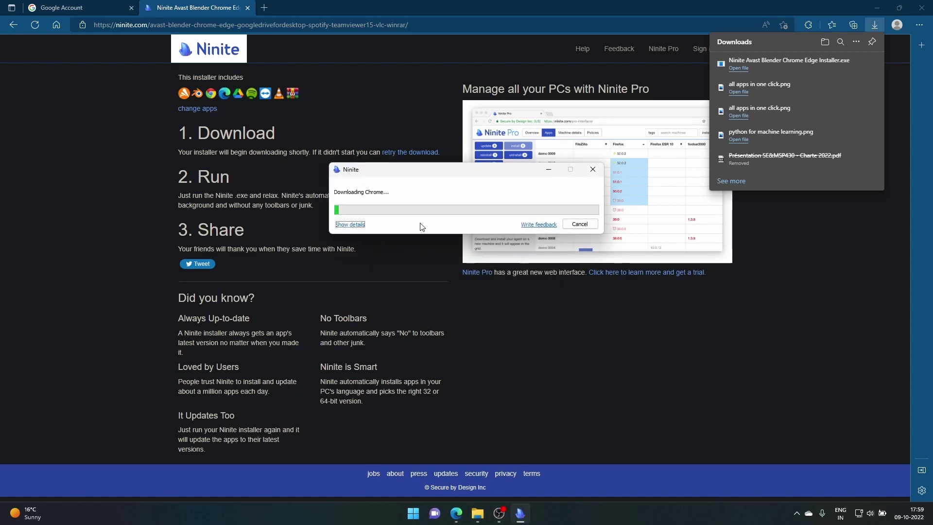
left_click(577, 226)
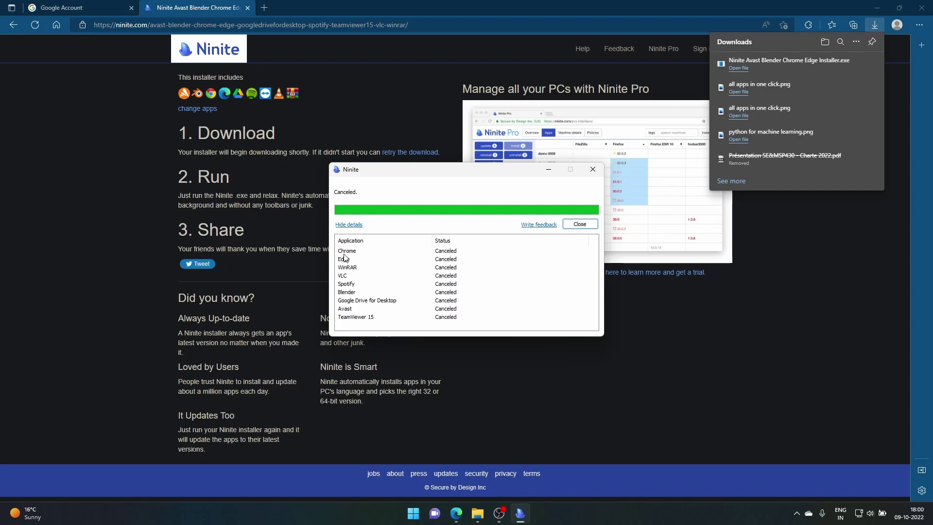
- Search 'chrome' in a new tab, open the Google Chrome page, then return to the Ninite tab
left_click(265, 7)
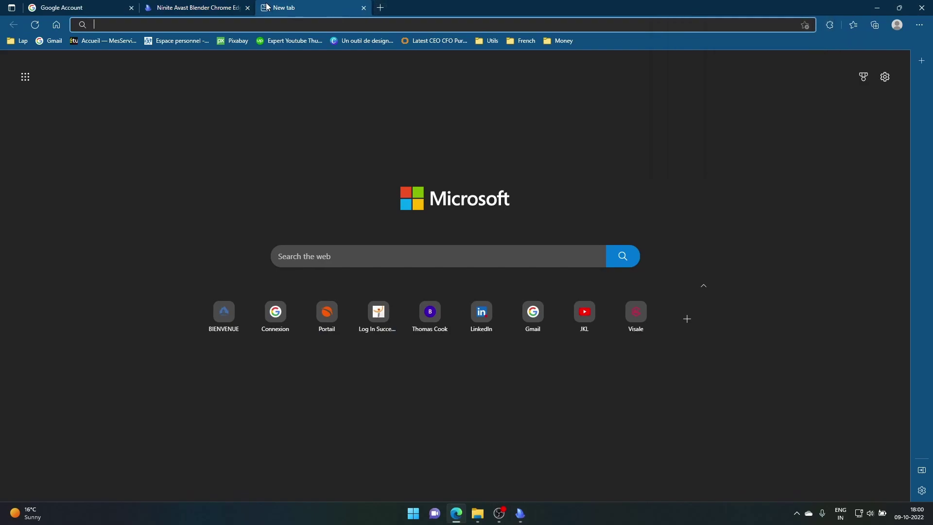
type("chrome")
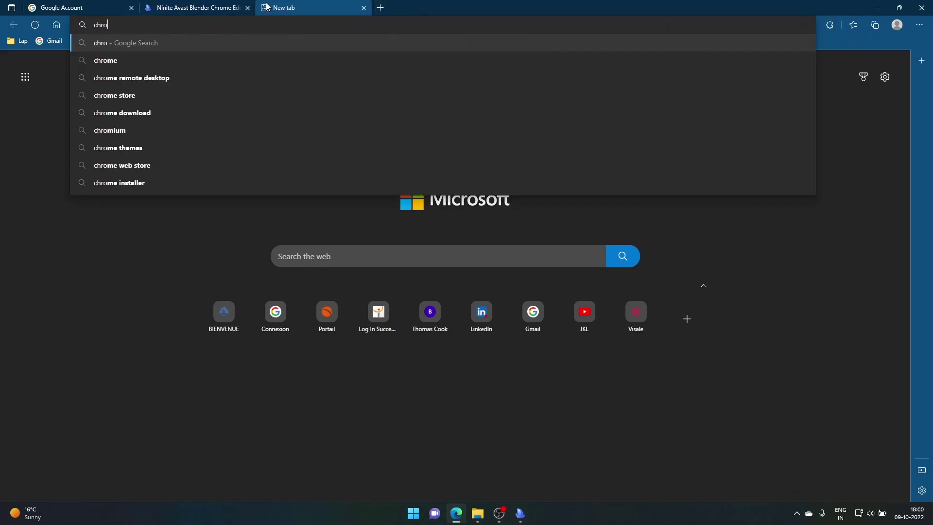
key("Return")
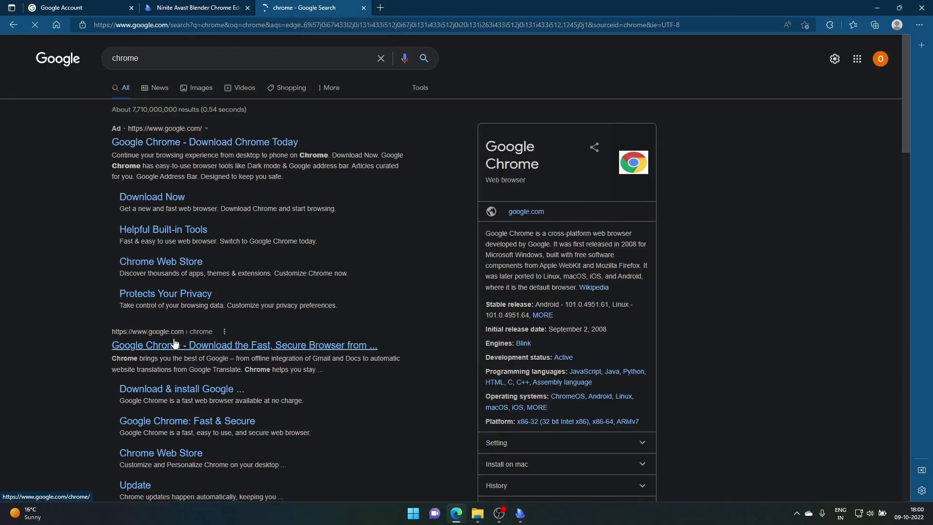
left_click(175, 344)
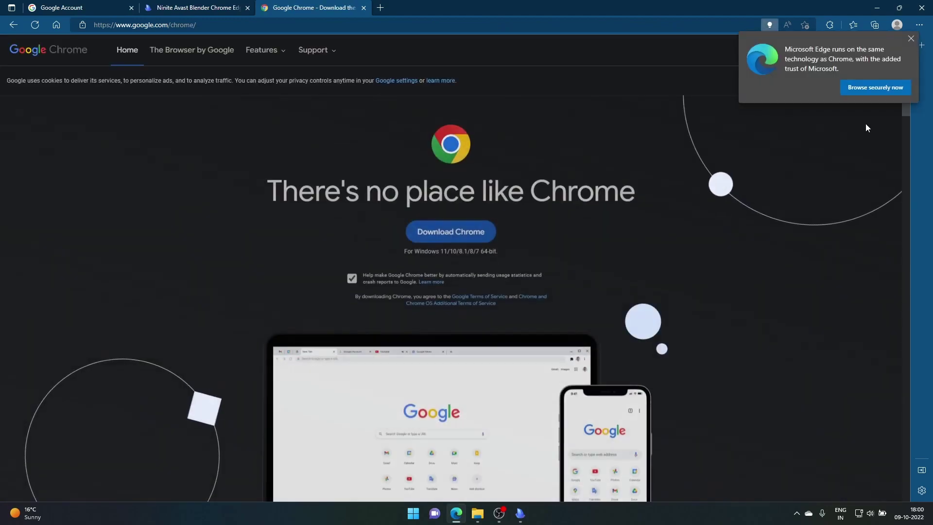
key("ctrl+shift+Tab")
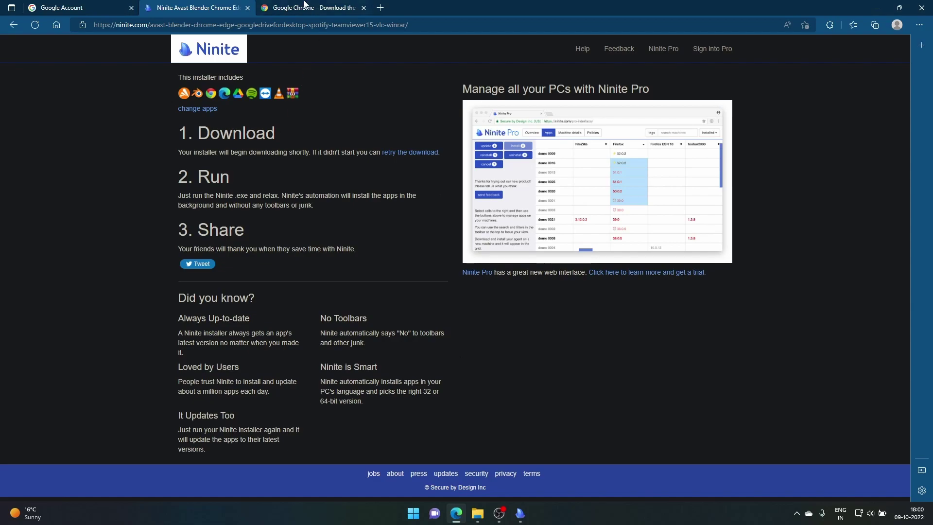
- Restore the Ninite installer window from the taskbar, showing all nine apps as Canceled
left_click(519, 513)
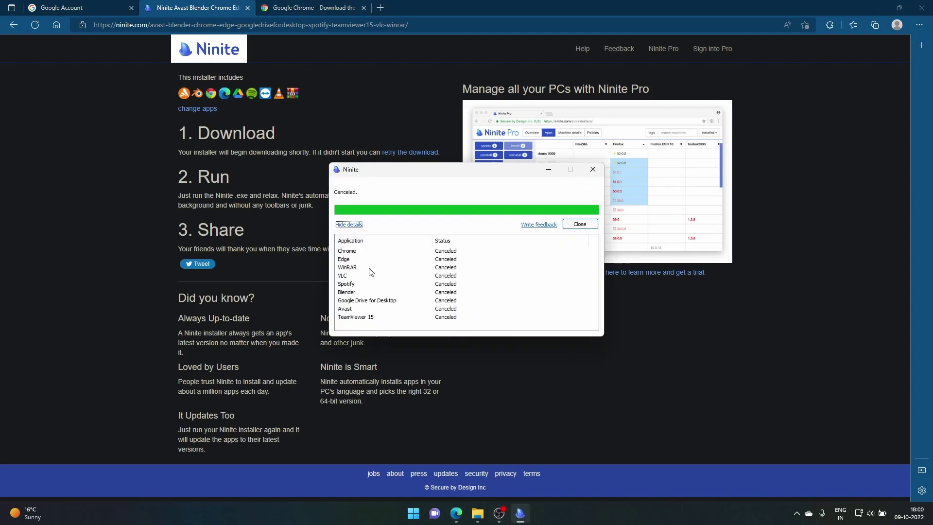